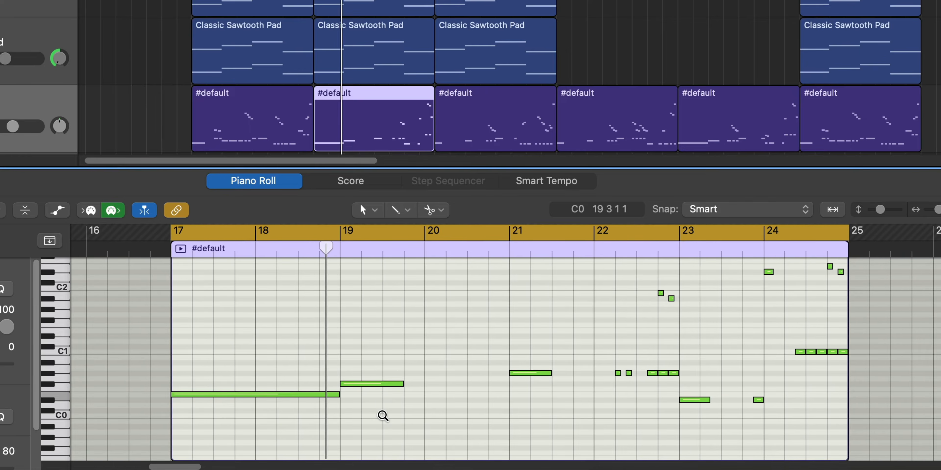
scroll(383, 415, down, 2)
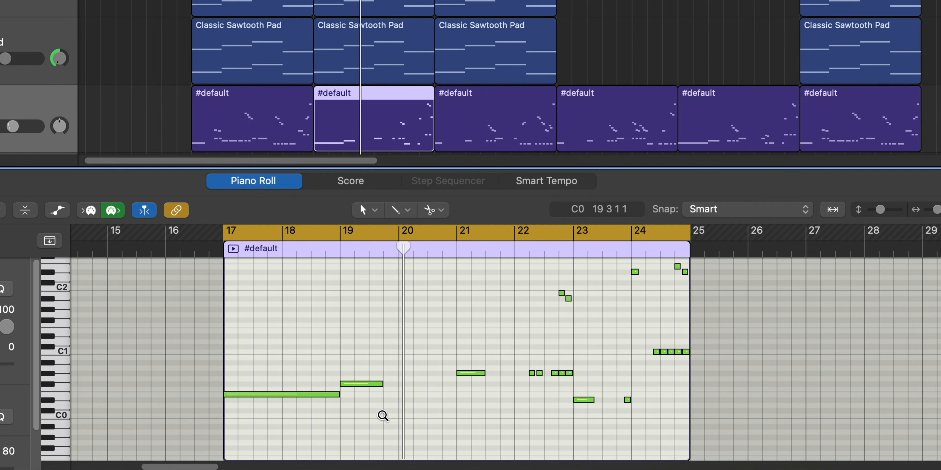
scroll(383, 415, left, 1)
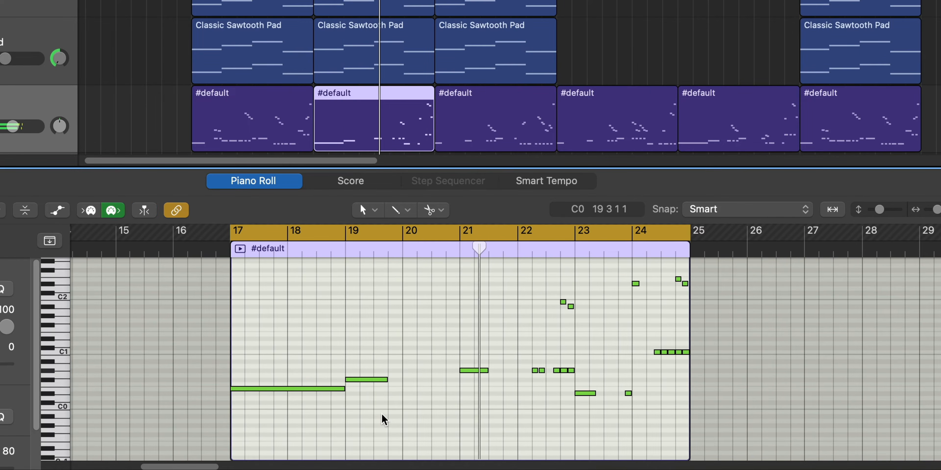
scroll(383, 418, right, 2)
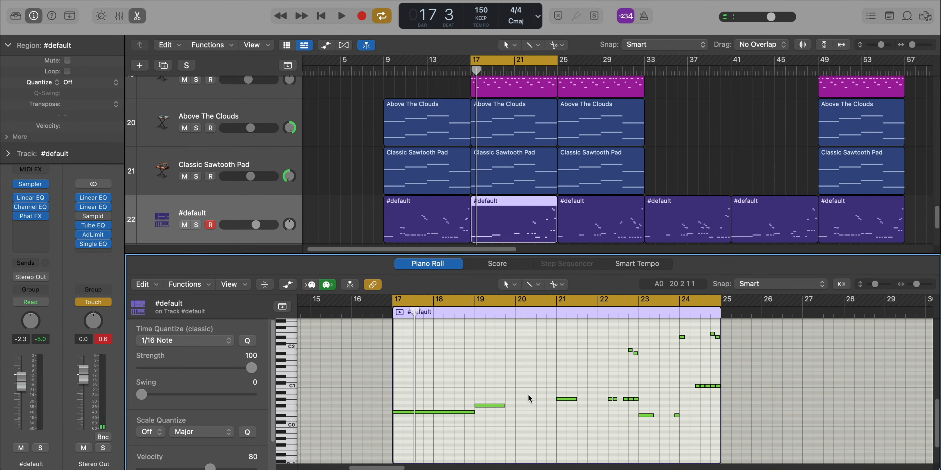
key(x)
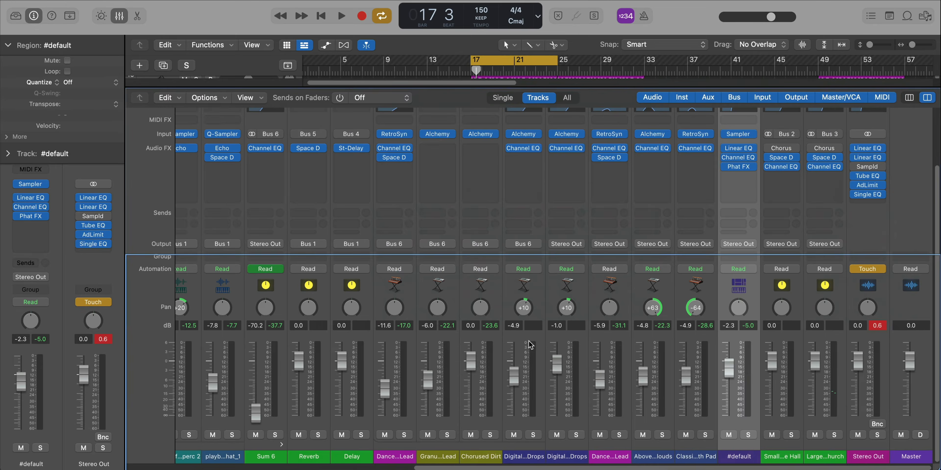
key(x)
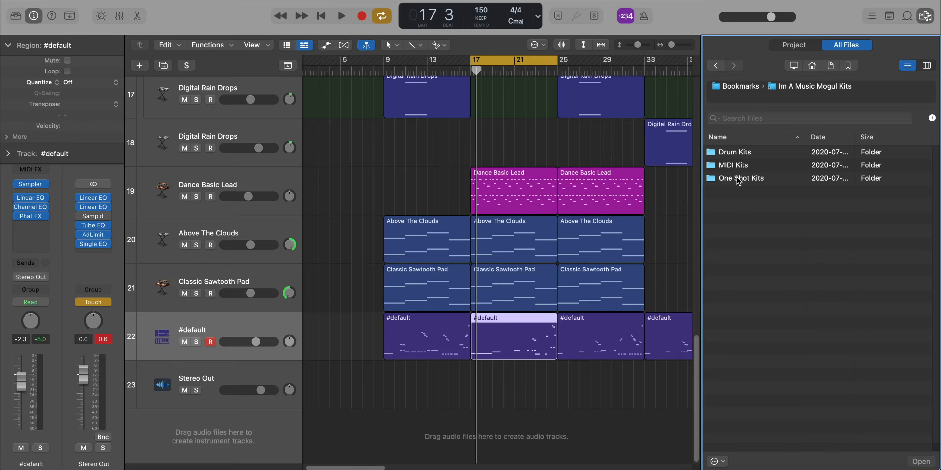
Browse the Drum Kits folder to London Streets and open the 808 folder inside EXPANSION KIT 1
double_click(726, 155)
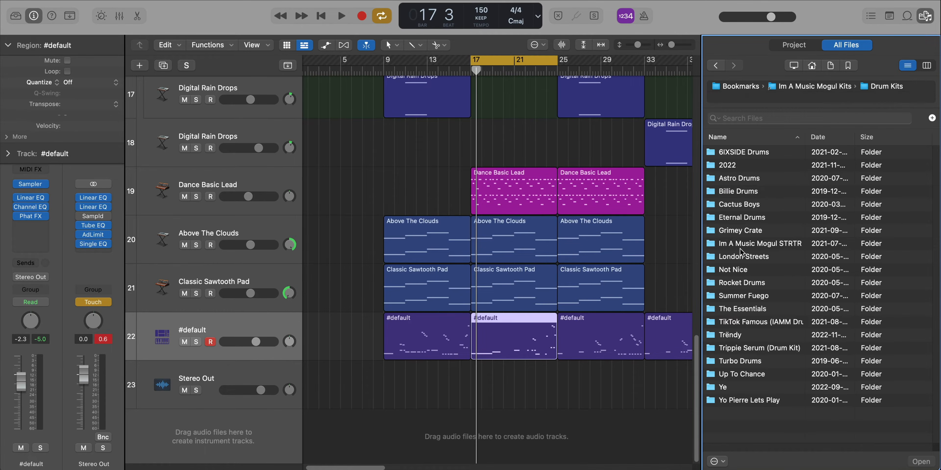
double_click(742, 257)
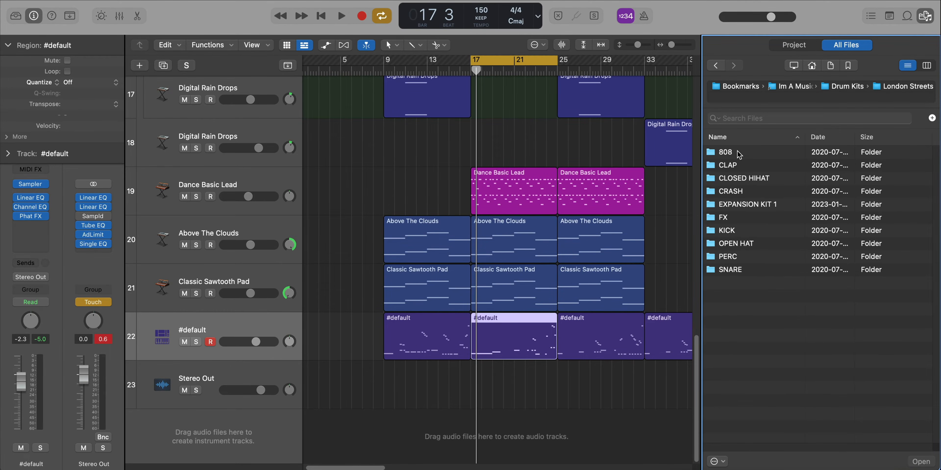
double_click(738, 155)
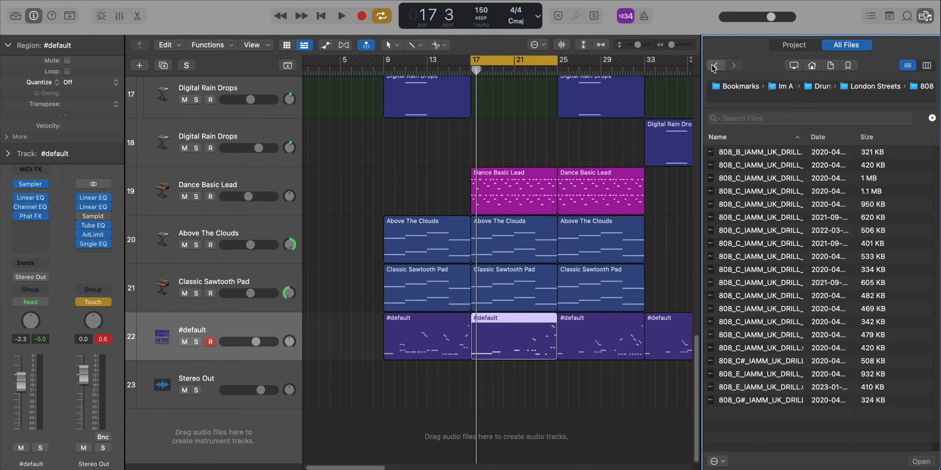
click(715, 66)
double_click(744, 205)
double_click(737, 156)
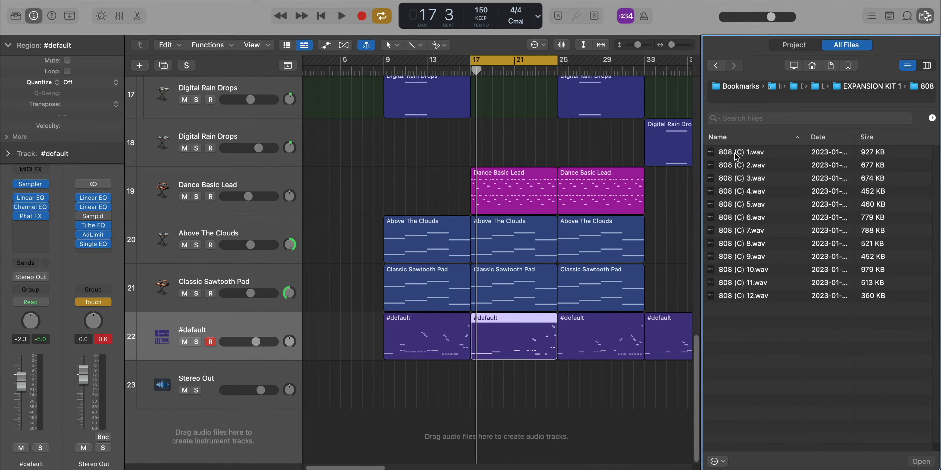
Preview 808 (C) 3.wav and add it below the existing tracks as a new sampler instrument track
click(738, 180)
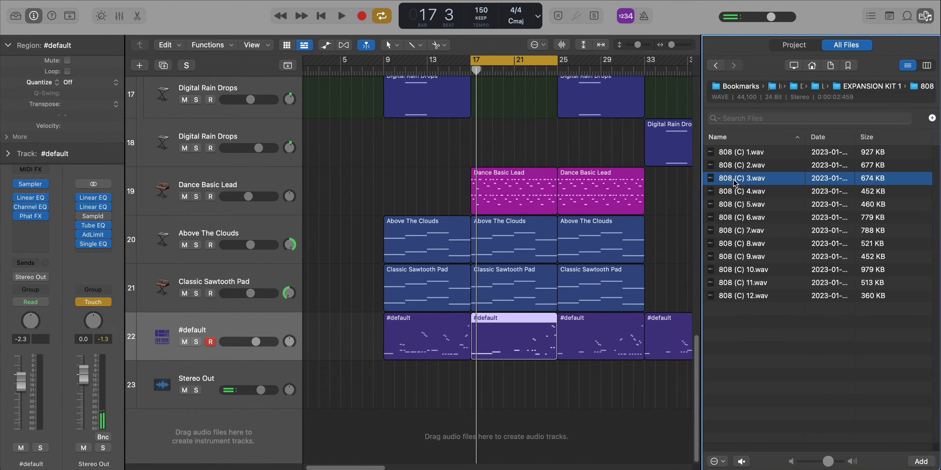
drag(714, 179, 272, 445)
drag(362, 437, 323, 443)
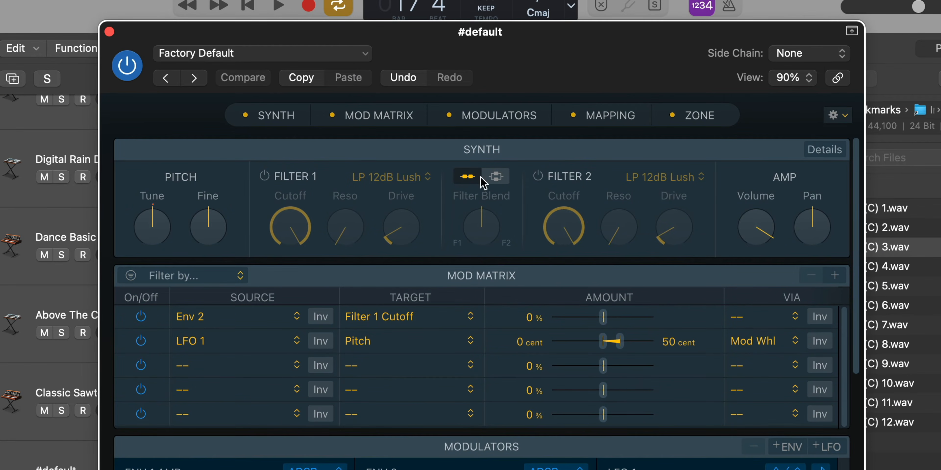
Show the synth details of the 808 sampler and set its voice mode to Legato
click(826, 151)
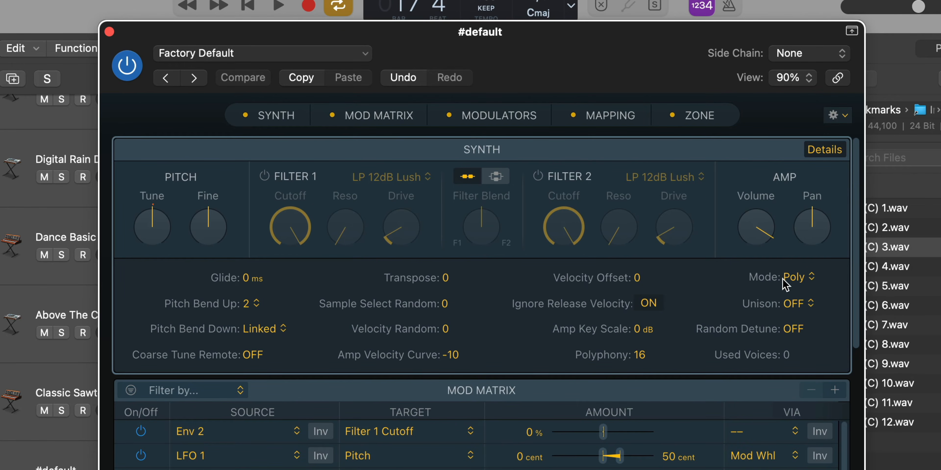
click(807, 285)
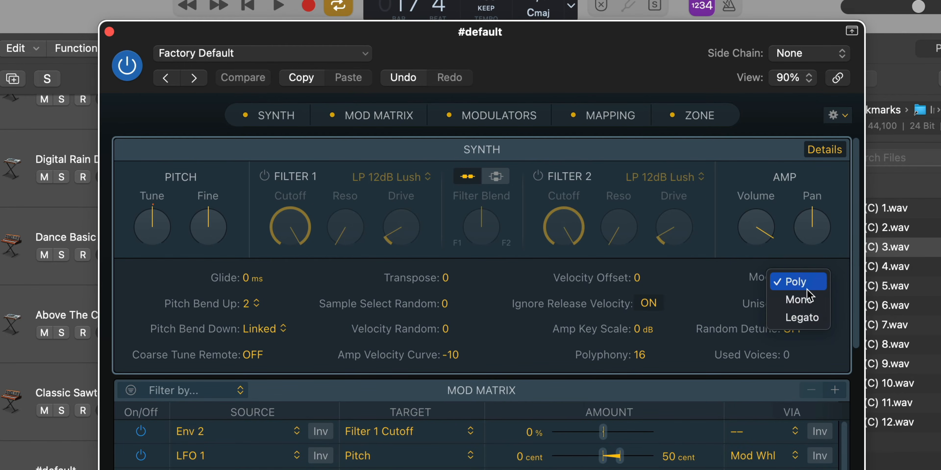
click(811, 322)
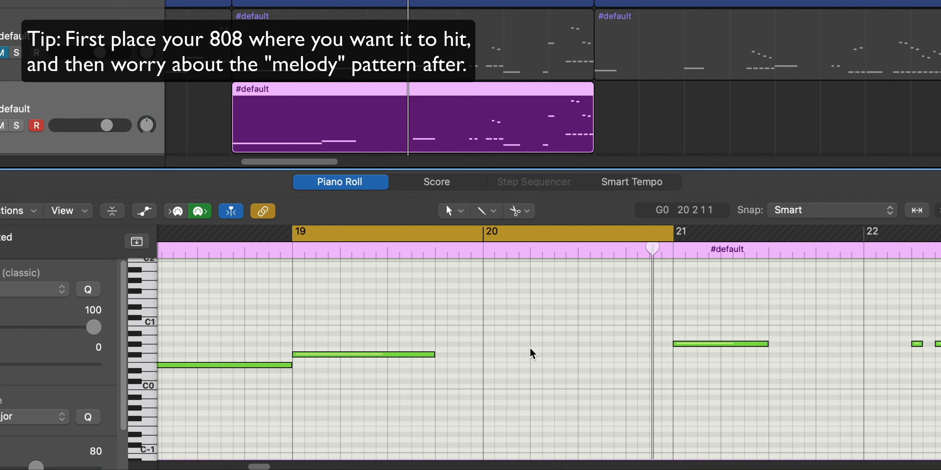
Add an F#0 note from beat 3 of bar 20 to bar 21, and a sixteenth-long G#1 note above its start
key(space)
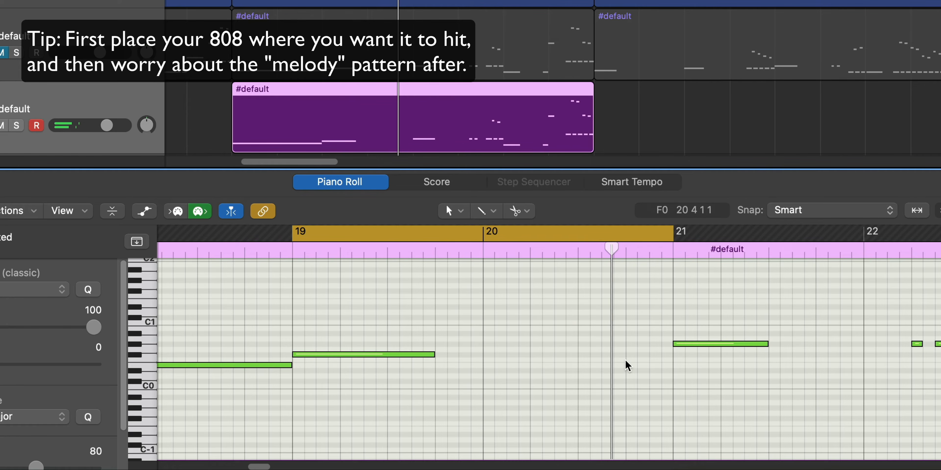
super+click(579, 355)
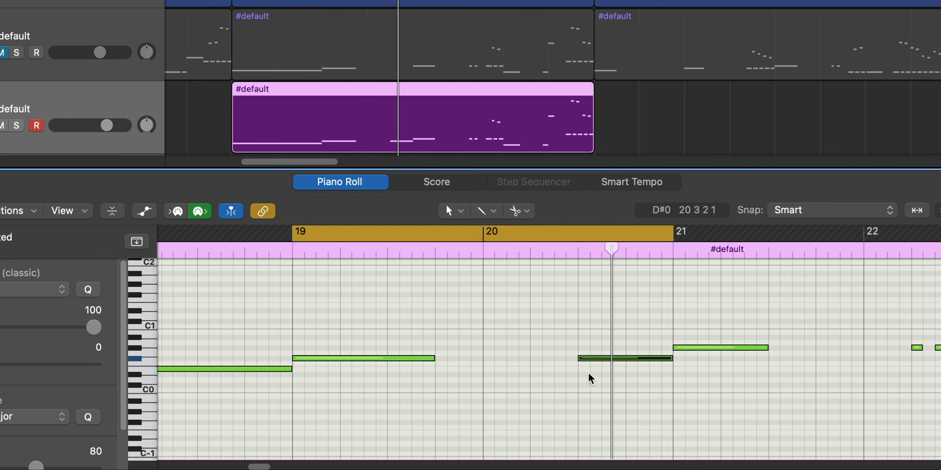
click(584, 286)
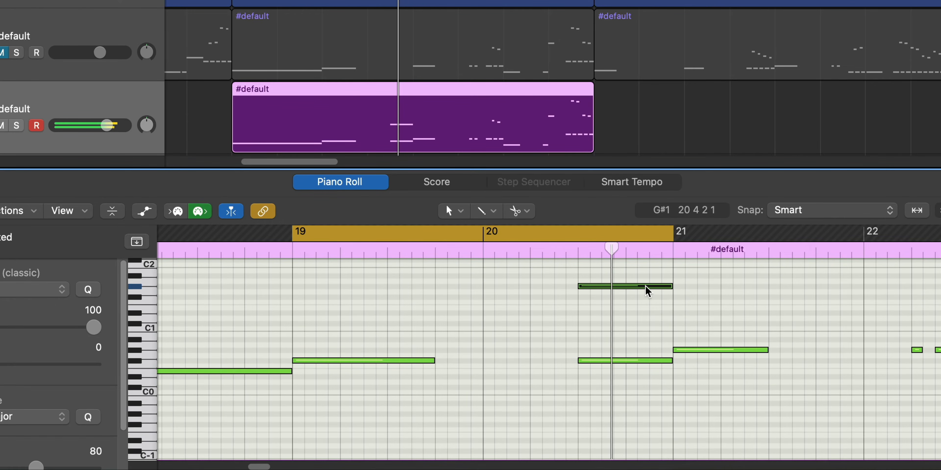
drag(665, 284, 583, 288)
key(space)
scroll(634, 349, up, 1)
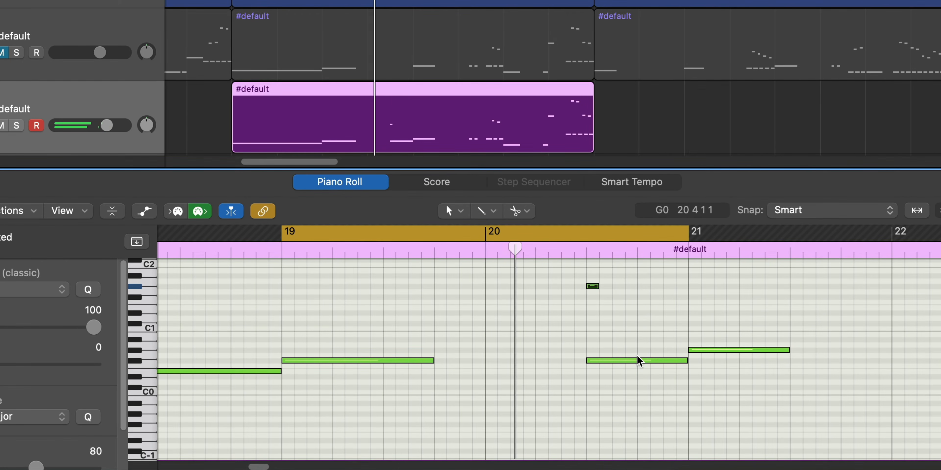
Add short descending F#1, E1 and D#1 notes at eighth-note intervals following the G#1 note in bar 20
super+click(614, 298)
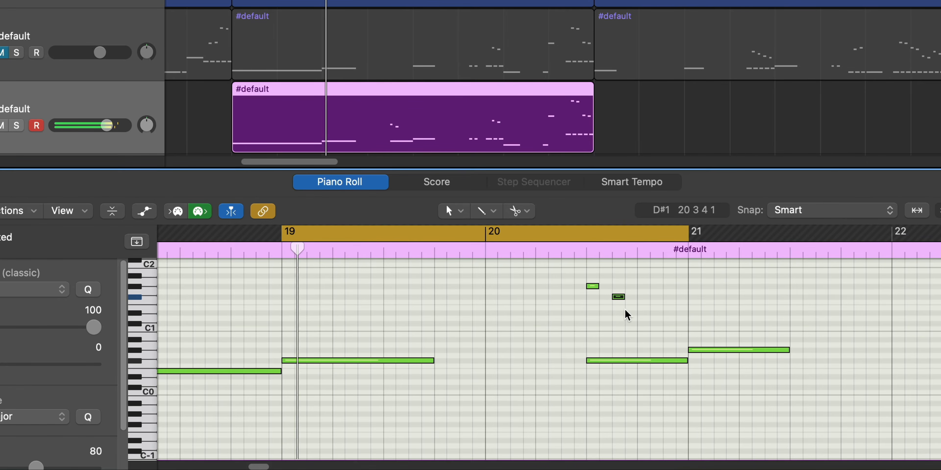
scroll(630, 324, up, 1)
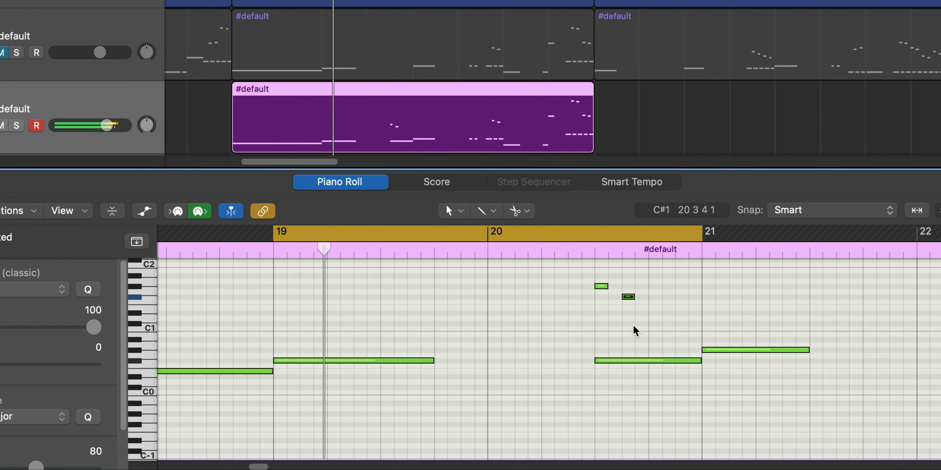
super+click(652, 309)
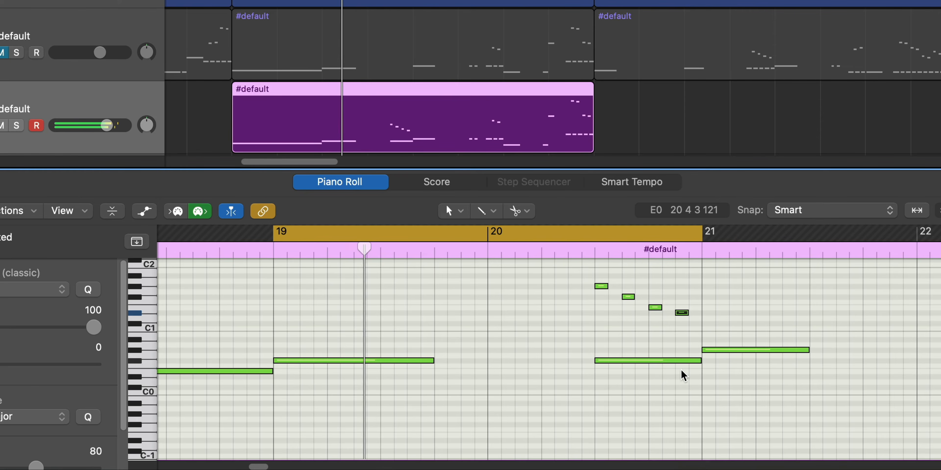
click(683, 376)
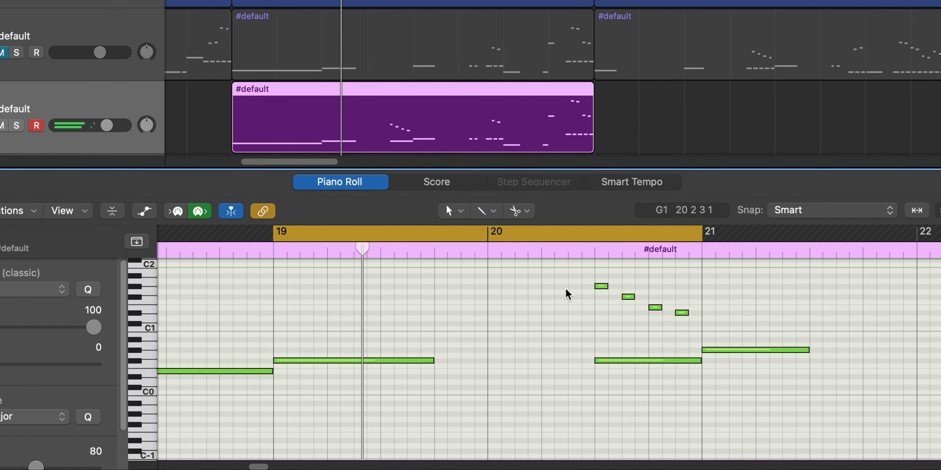
Transpose the four short descending notes in bar 20 up one octave and play the result
drag(567, 272, 686, 335)
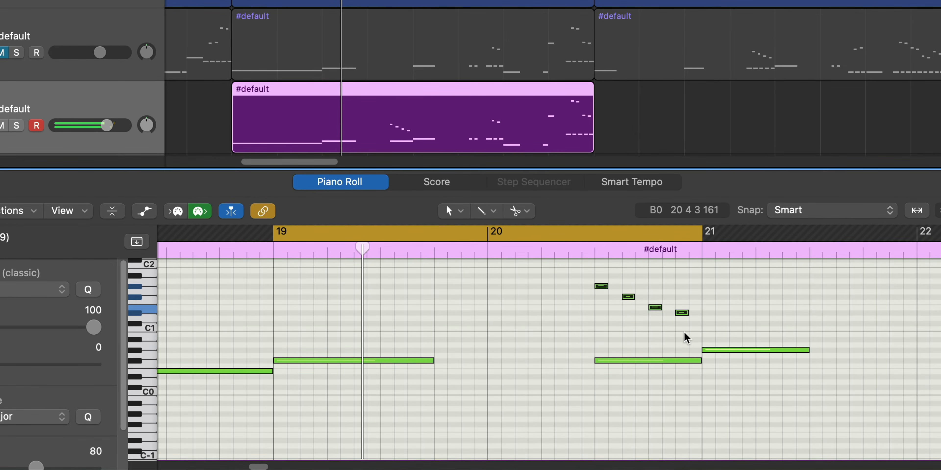
key(alt+shift+Up)
scroll(658, 351, up, 3)
key(space)
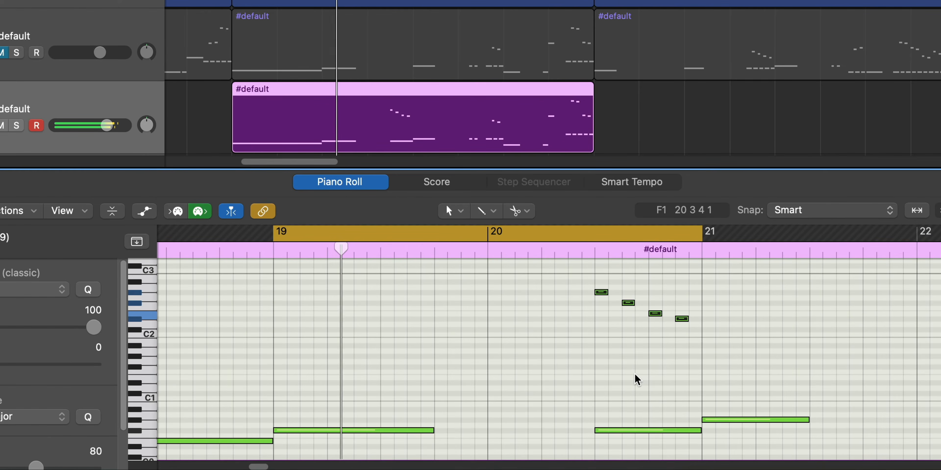
Slice the F#0 note starting at beat 3 of bar 20 into four equal eighth notes and play the pattern
scroll(637, 379, down, 1)
scroll(634, 380, down, 1)
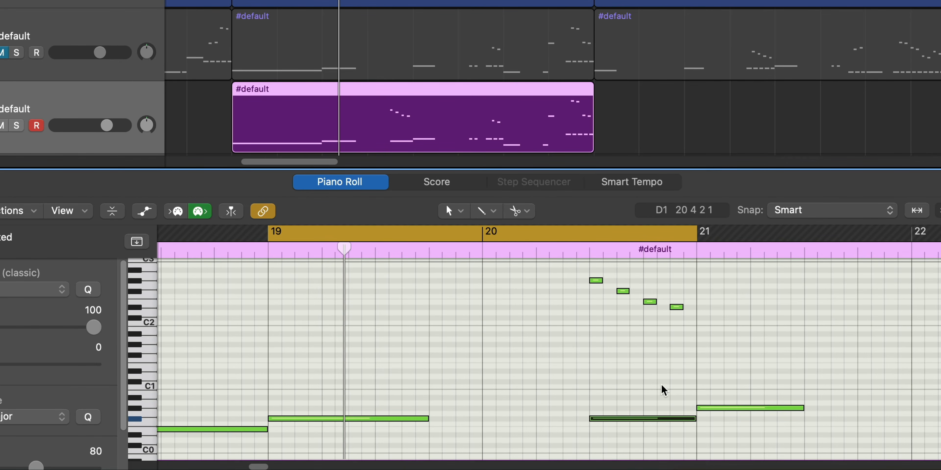
alt+right_click(615, 417)
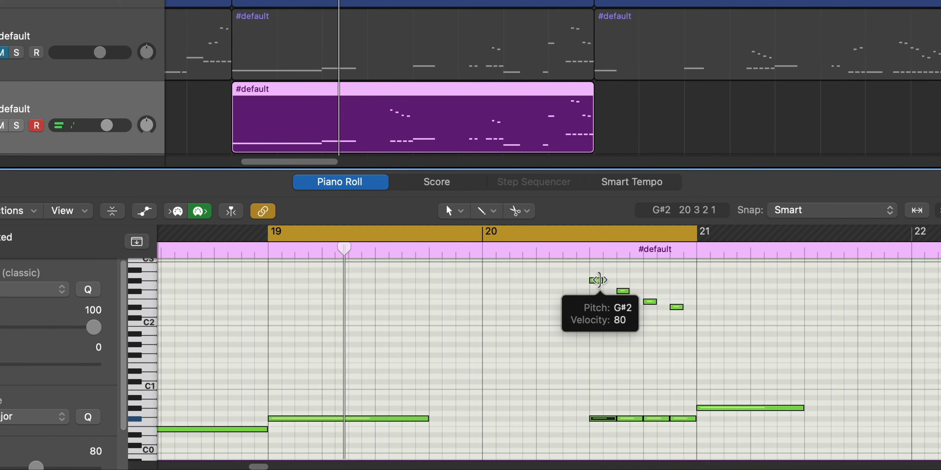
key(space)
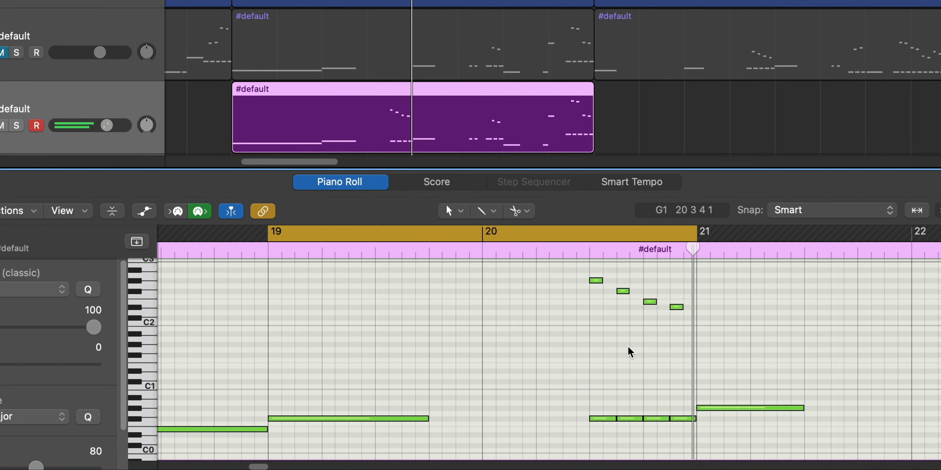
click(649, 301)
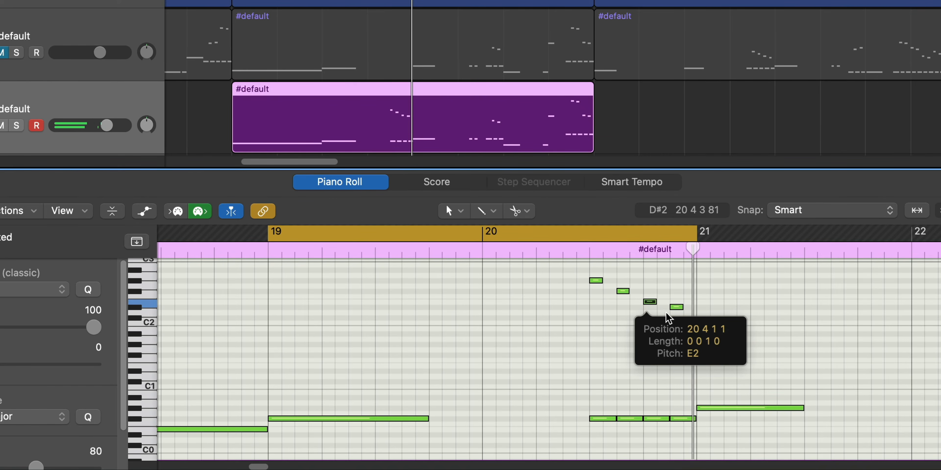
click(662, 418)
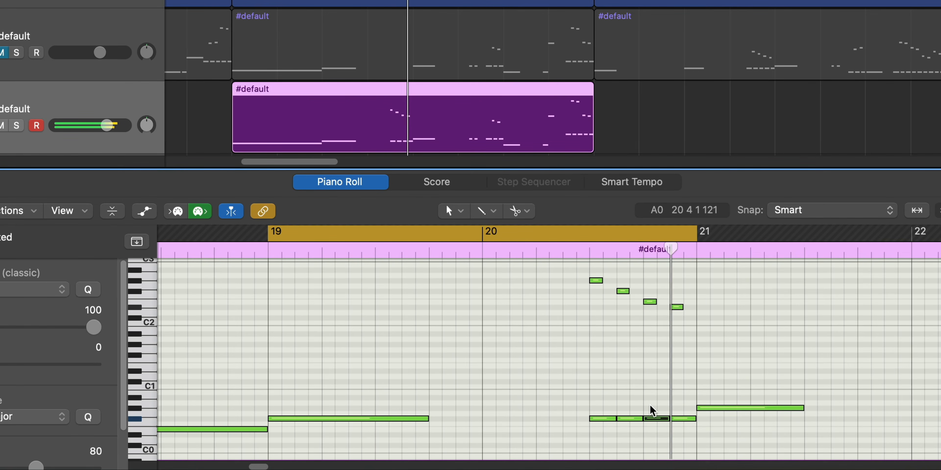
key(super+z)
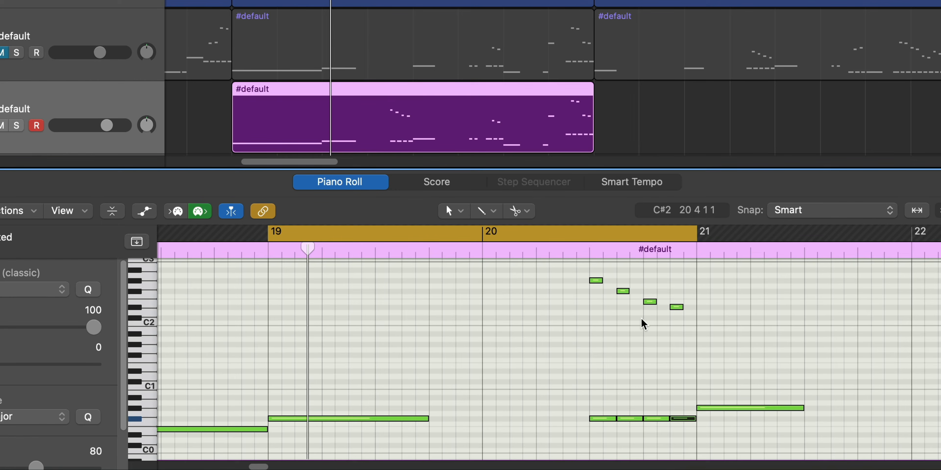
Try lengthening the four descending high notes in bar 20 to eighth notes so each meets the next
drag(647, 304, 616, 281)
key(space)
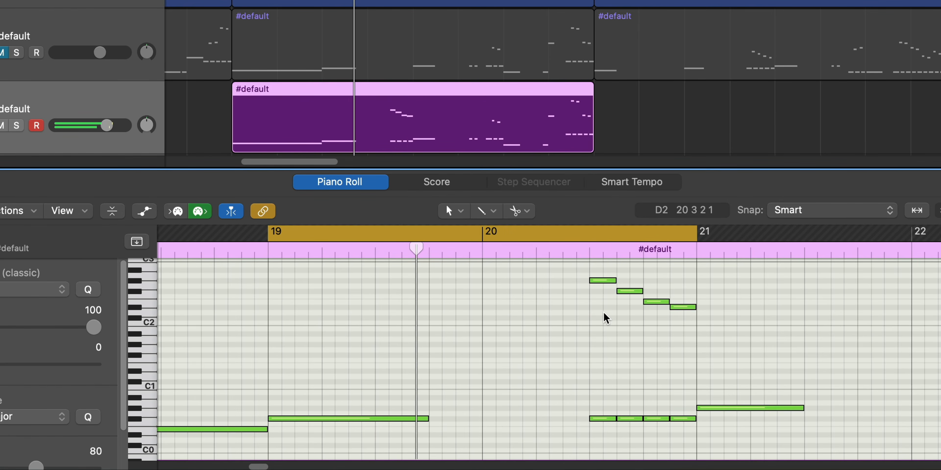
drag(707, 329, 600, 282)
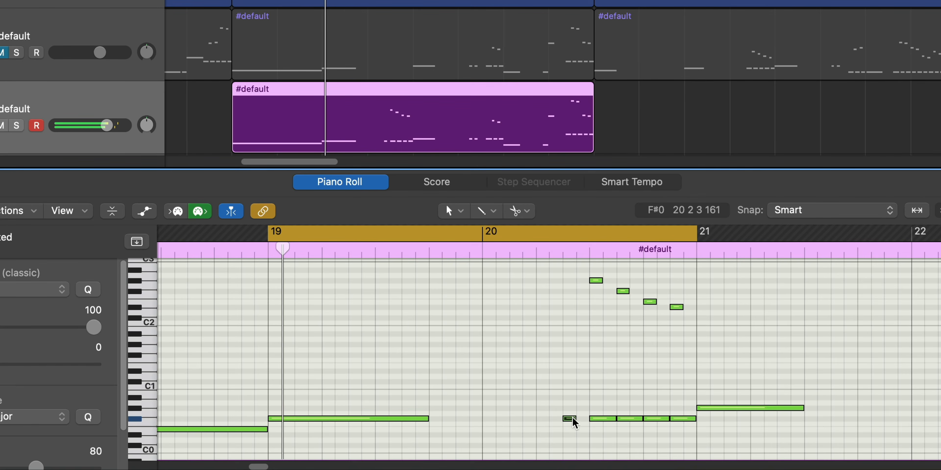
Lengthen the short F#0 note before beat 3 of bar 20 to meet the four sliced notes, and play the pattern
drag(573, 424, 585, 419)
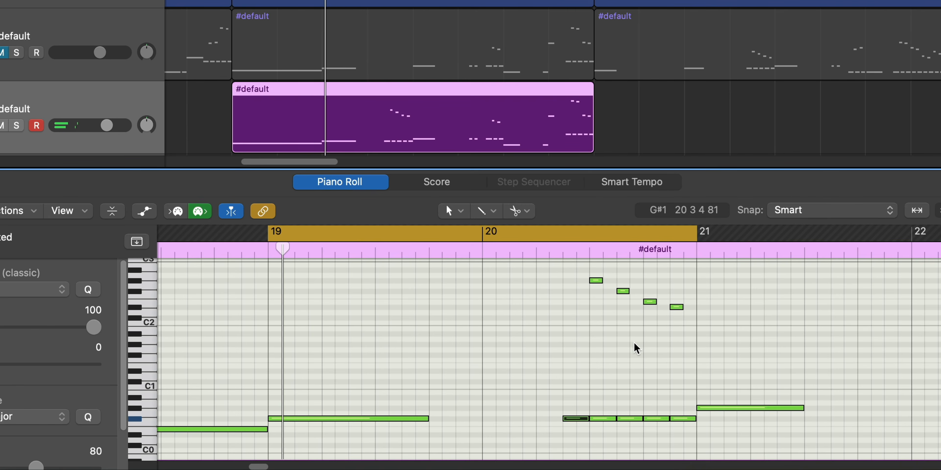
key(space)
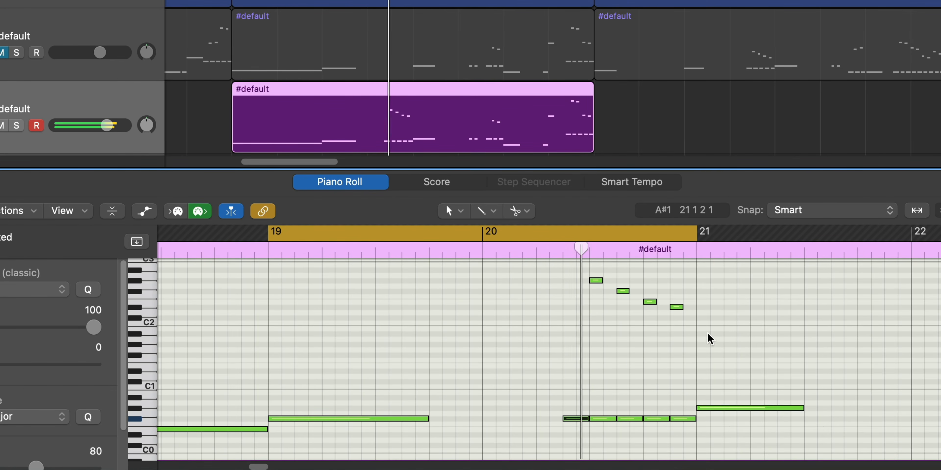
Try the four descending high notes in bar 20 one octave higher, and return them to their previous octave
drag(706, 333, 559, 269)
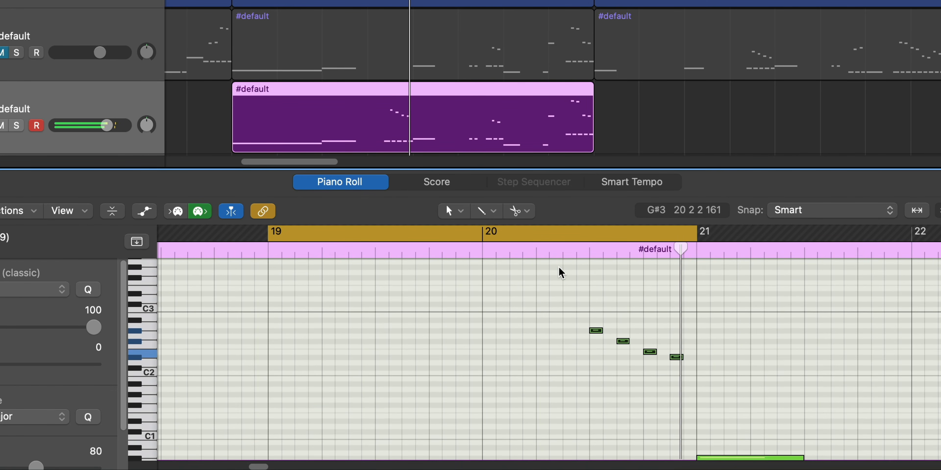
key(alt+shift+Up)
scroll(608, 366, down, 4)
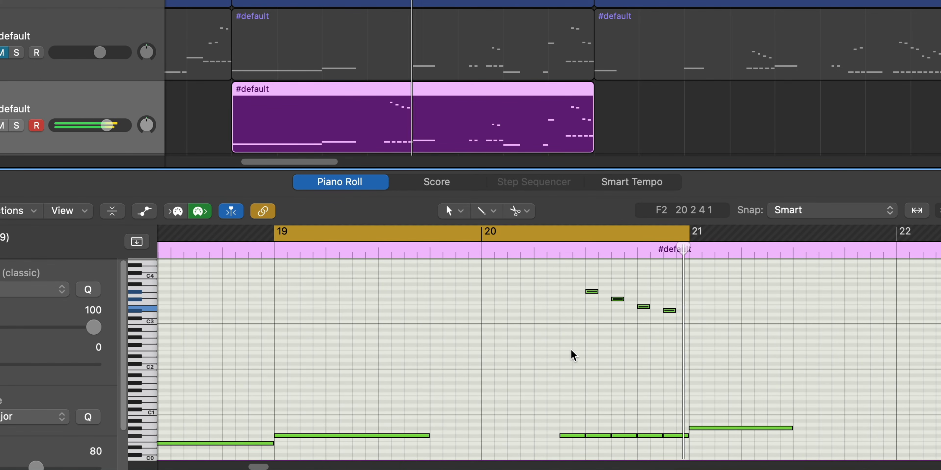
key(alt+shift+Down)
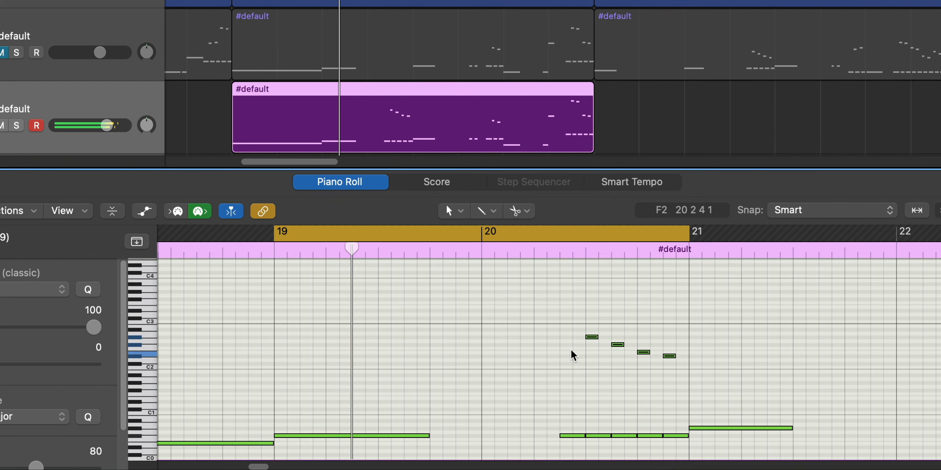